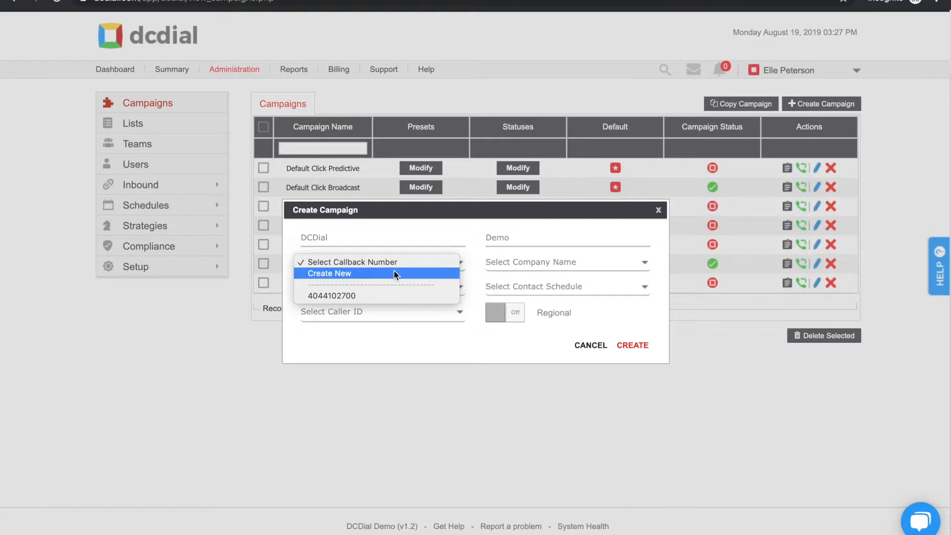
# - Assign the new campaign the existing callback number, company DCDial Demo, type Predictive and the Default Customer Schedule
pyautogui.click(386, 293)
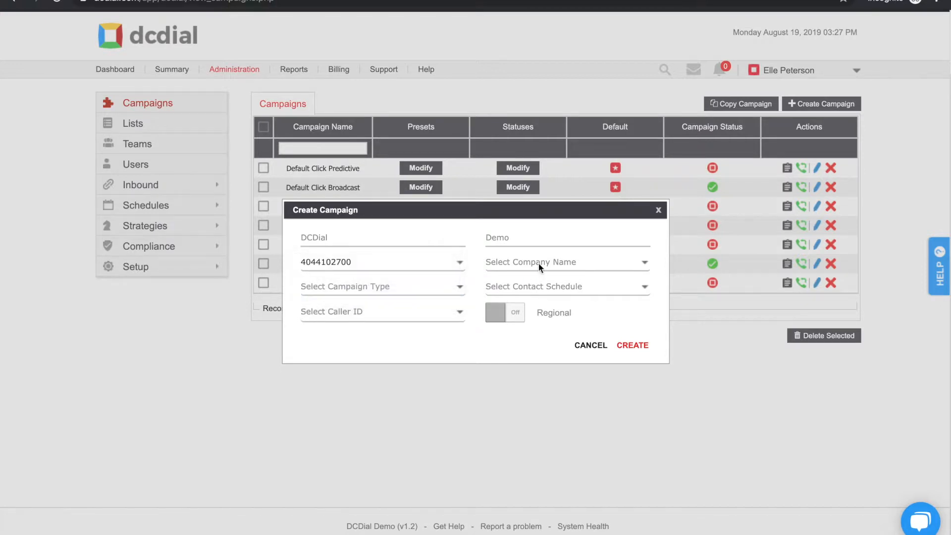
pyautogui.click(538, 261)
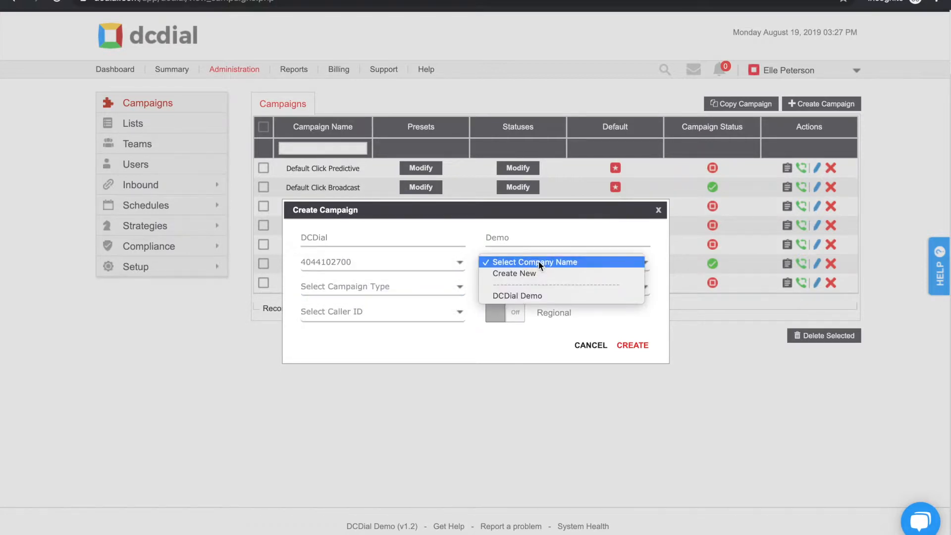
pyautogui.click(533, 295)
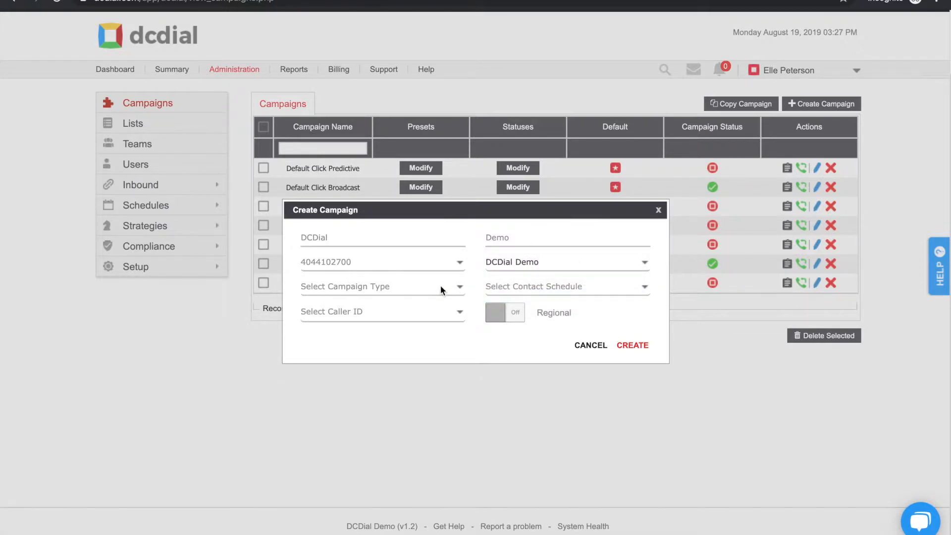
pyautogui.click(441, 290)
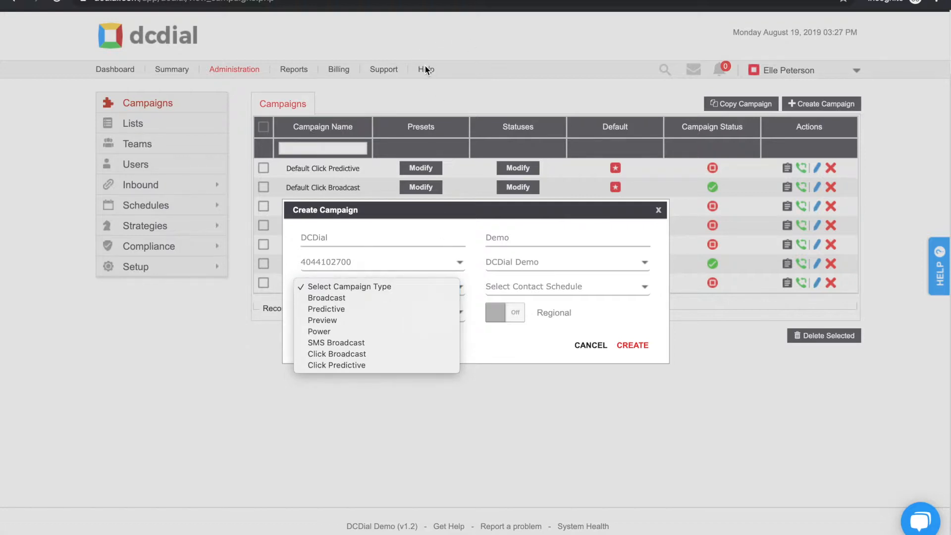
pyautogui.click(347, 308)
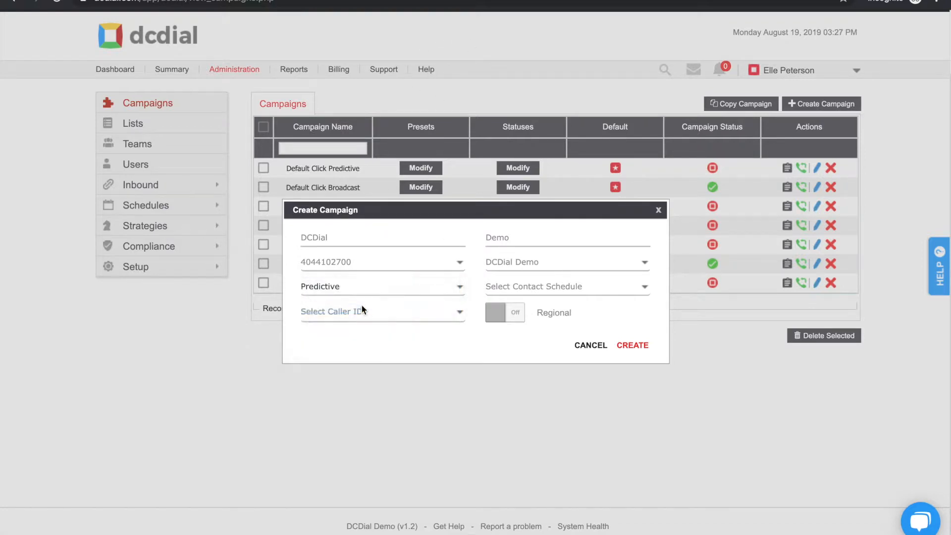
pyautogui.click(501, 286)
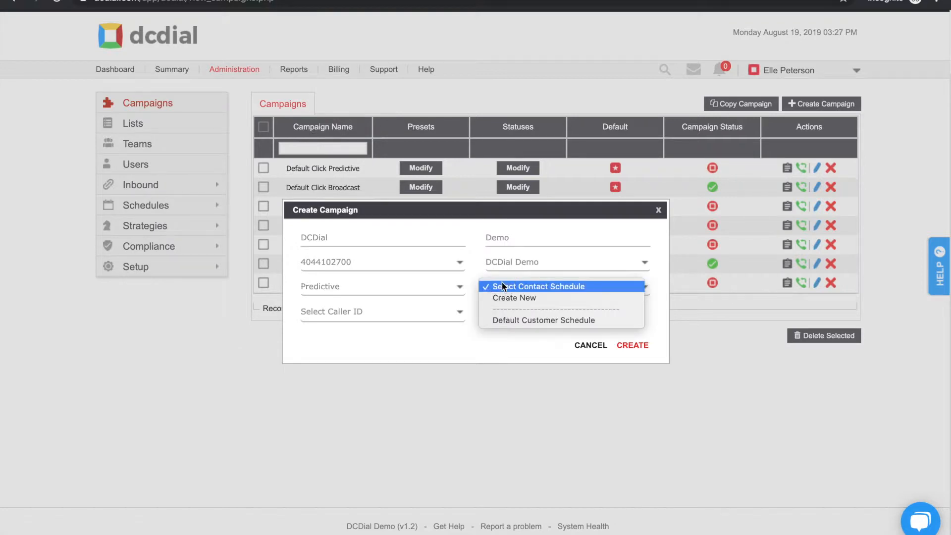
pyautogui.click(509, 321)
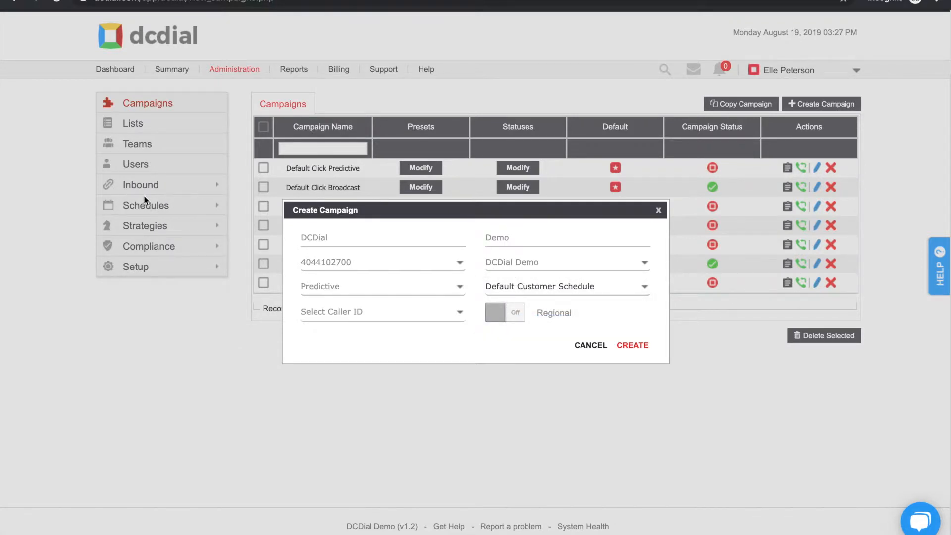
# - Turn on the Regional caller ID option with the Demo Video list and create the campaign
pyautogui.click(414, 314)
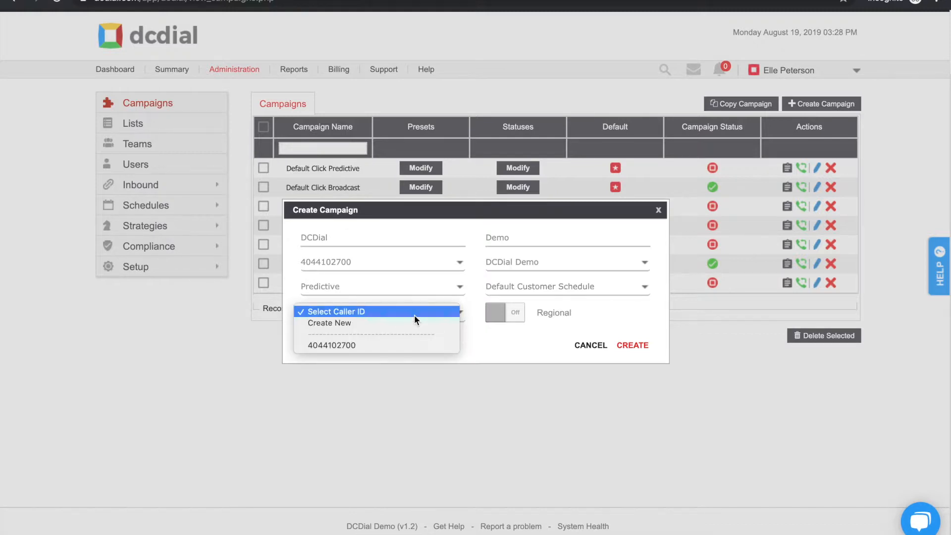
pyautogui.click(416, 342)
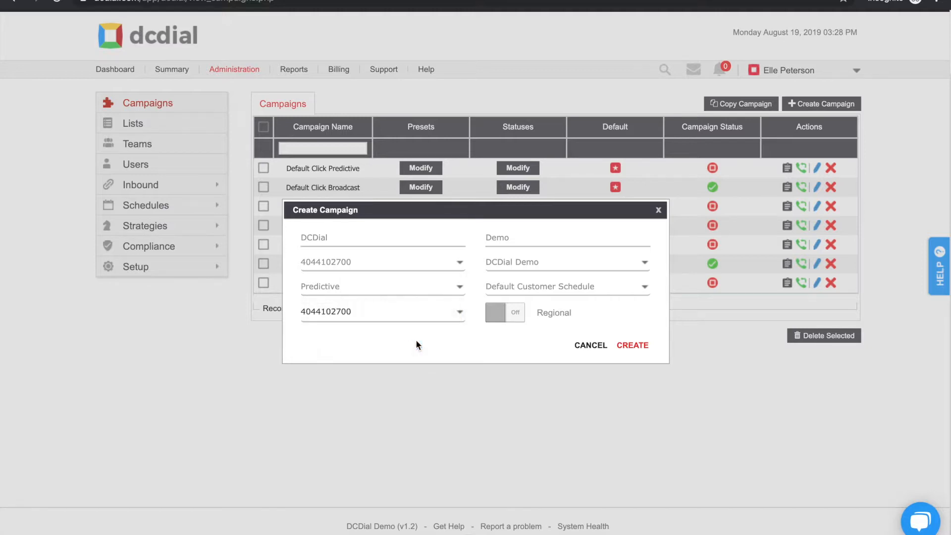
pyautogui.click(498, 319)
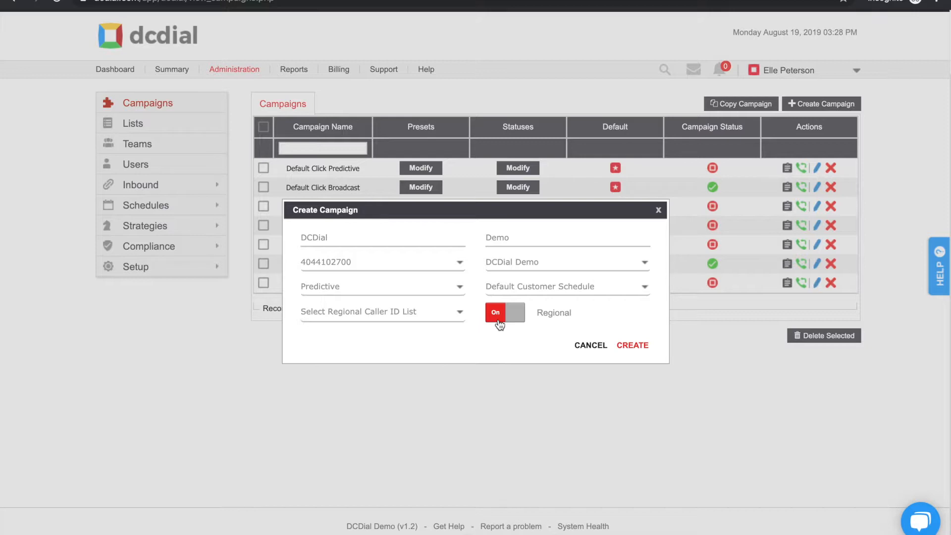
pyautogui.click(394, 311)
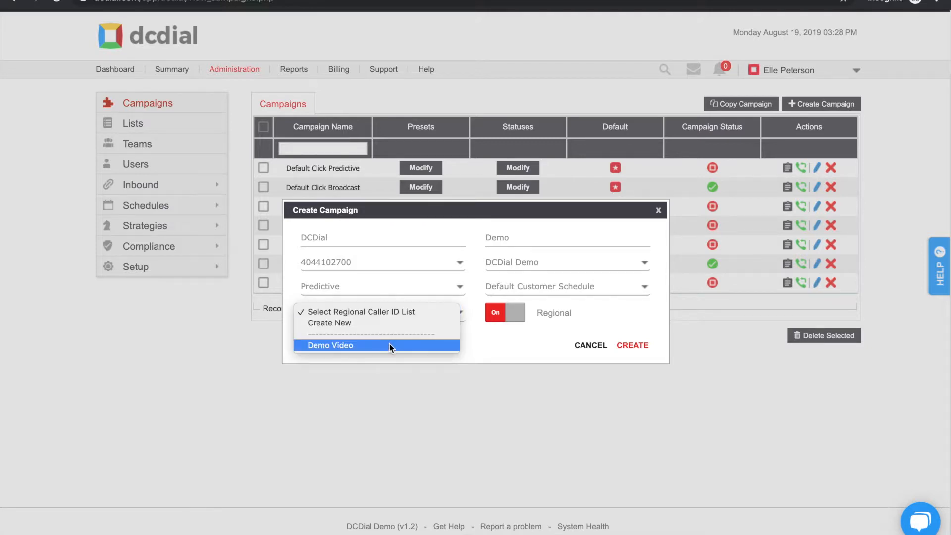
pyautogui.click(390, 344)
pyautogui.click(632, 345)
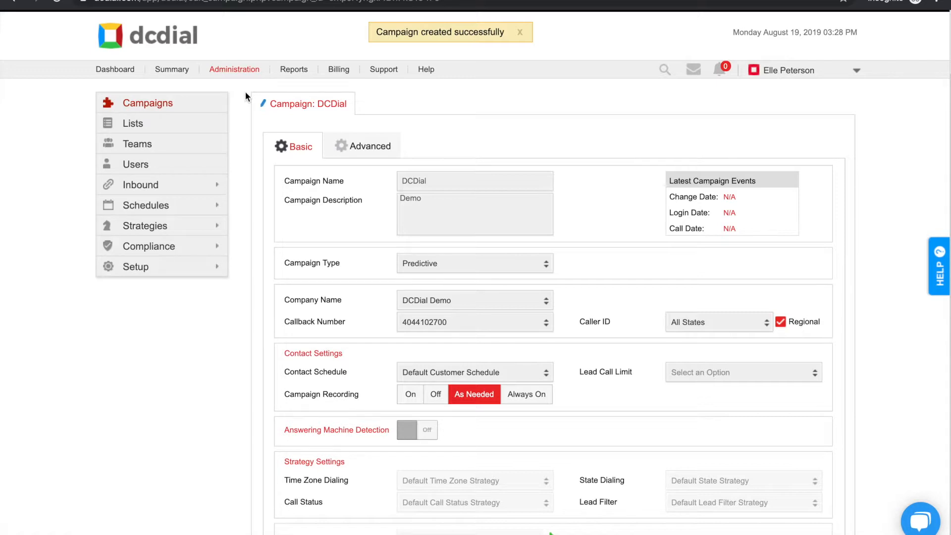
# - Switch the campaign type to Broadcast and back to Predictive
pyautogui.click(434, 265)
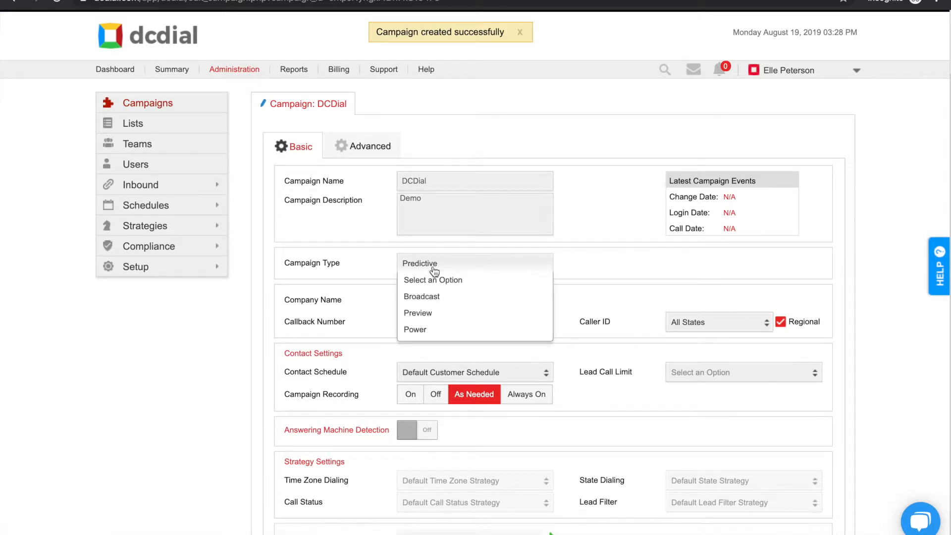
pyautogui.click(422, 297)
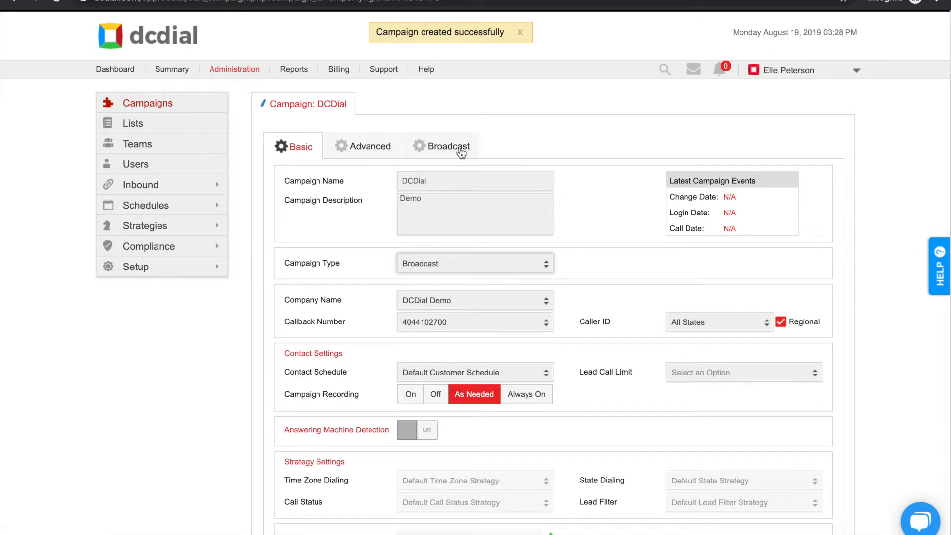
pyautogui.click(427, 271)
pyautogui.click(429, 295)
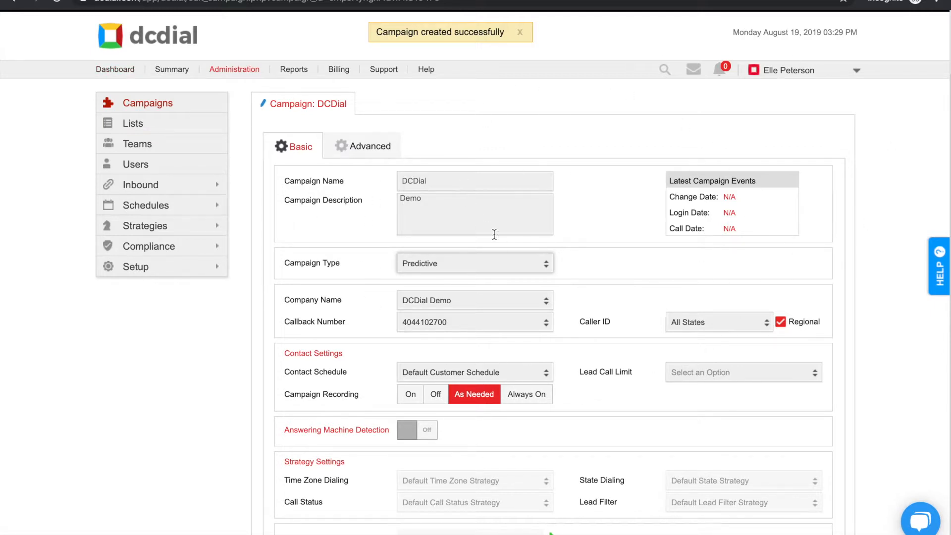
# - Set Campaign Recording to On in the campaign's contact settings
pyautogui.scroll(-2, 594, 323)
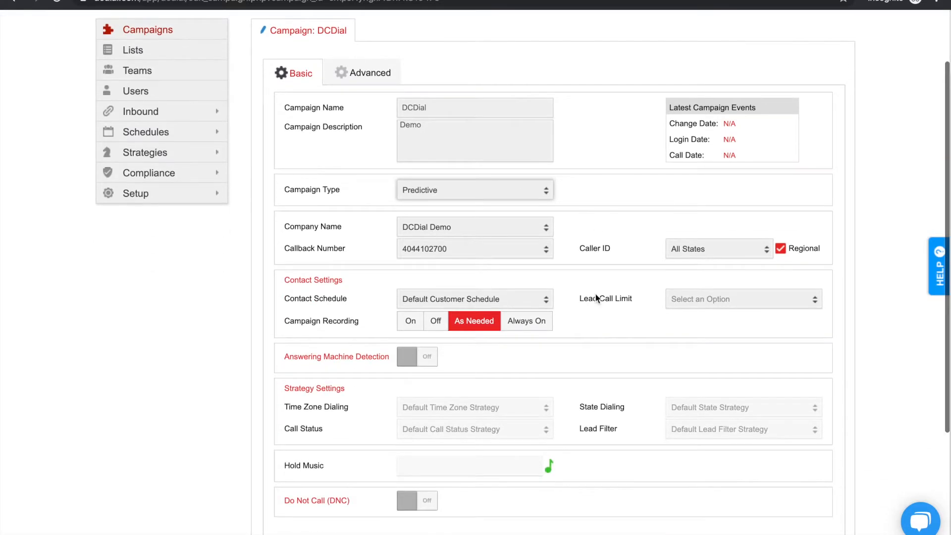
pyautogui.click(679, 306)
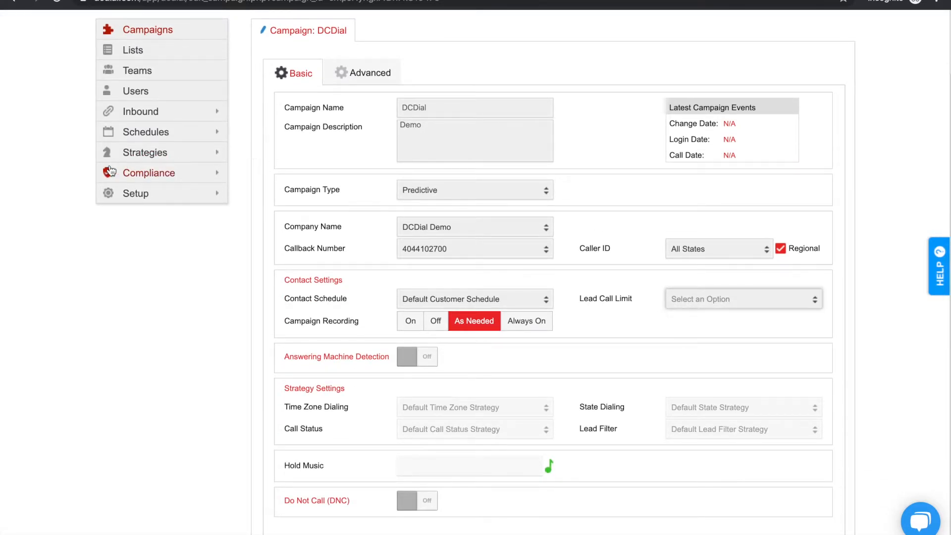
pyautogui.scroll(-2, 616, 316)
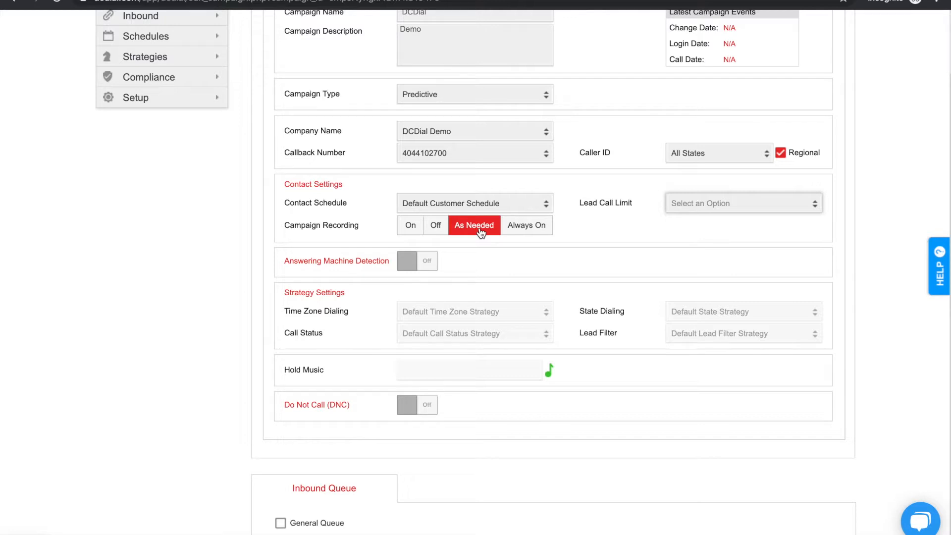
pyautogui.click(400, 232)
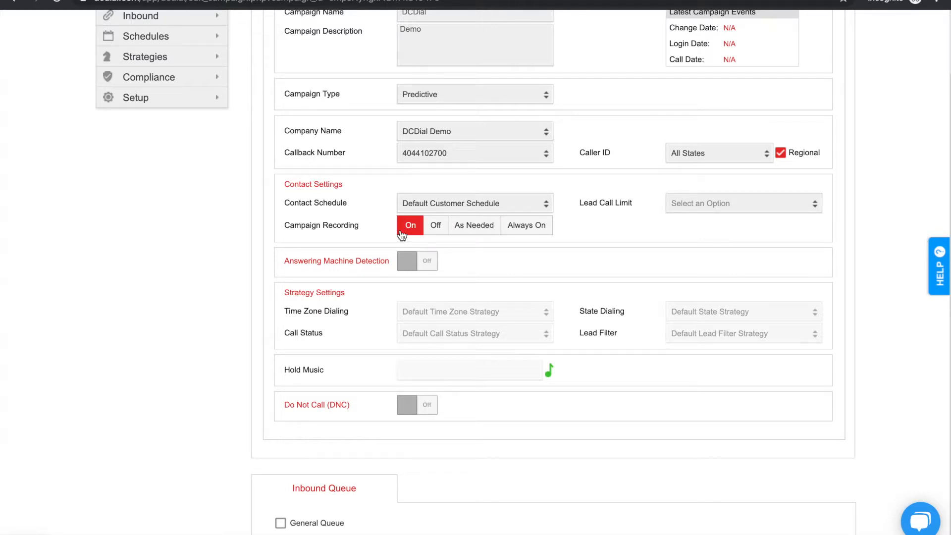
# - Enable Answering Machine Detection and Leave Message, with frequency Last Call Only and messages left for Mobile numbers
pyautogui.click(420, 269)
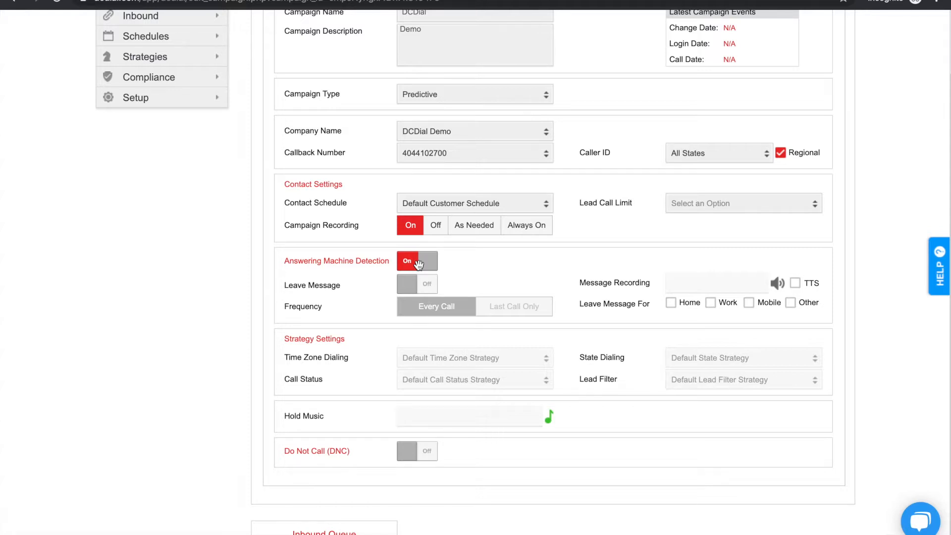
pyautogui.click(420, 281)
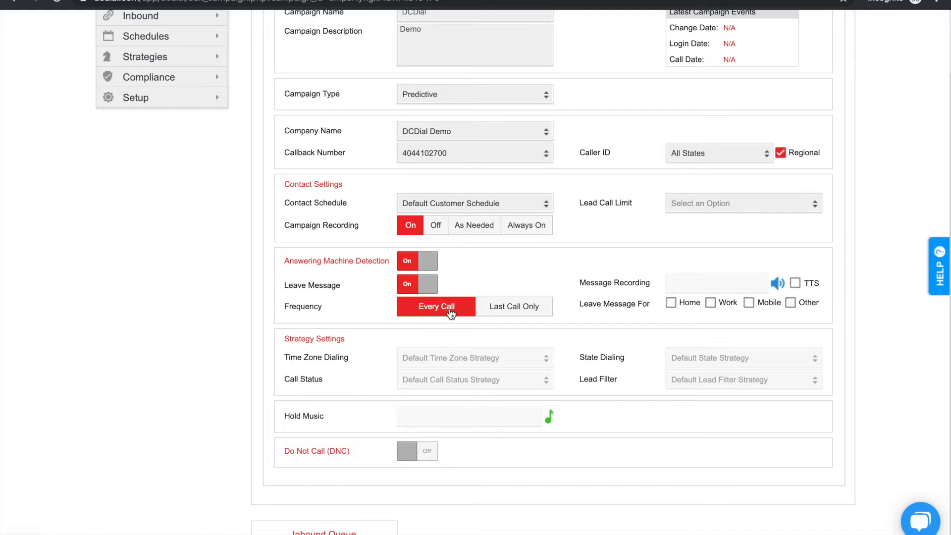
pyautogui.click(509, 308)
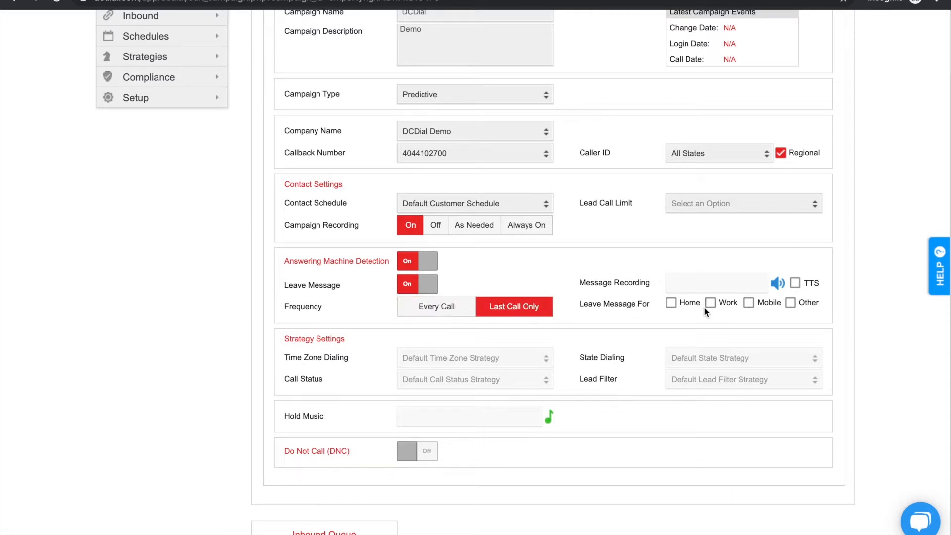
pyautogui.click(749, 303)
# - Choose hold_nocturn as the campaign's hold music
pyautogui.scroll(4, 295, 391)
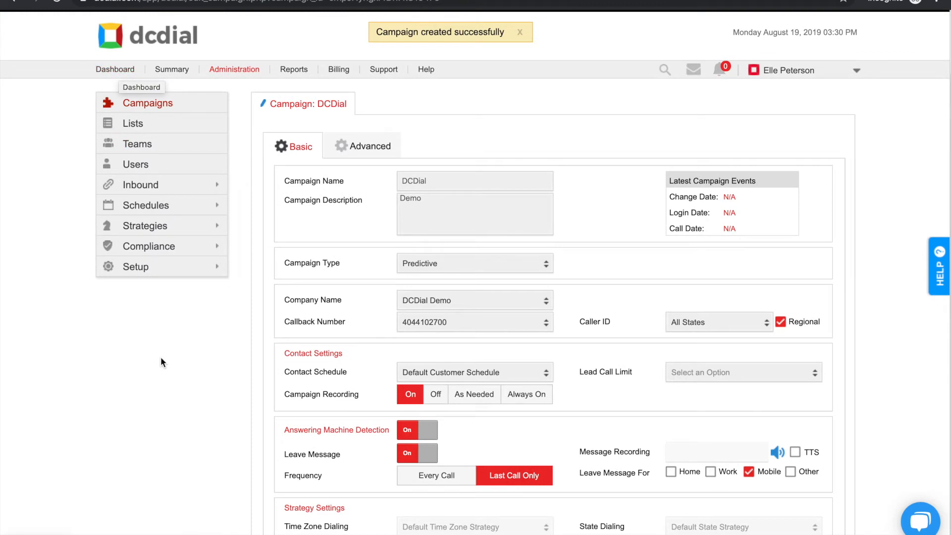
pyautogui.scroll(-5, 160, 342)
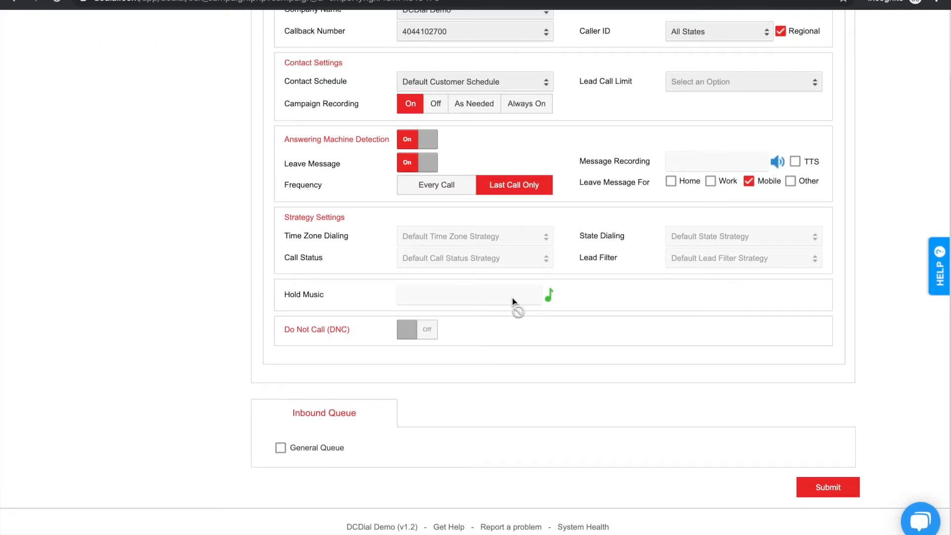
pyautogui.click(549, 299)
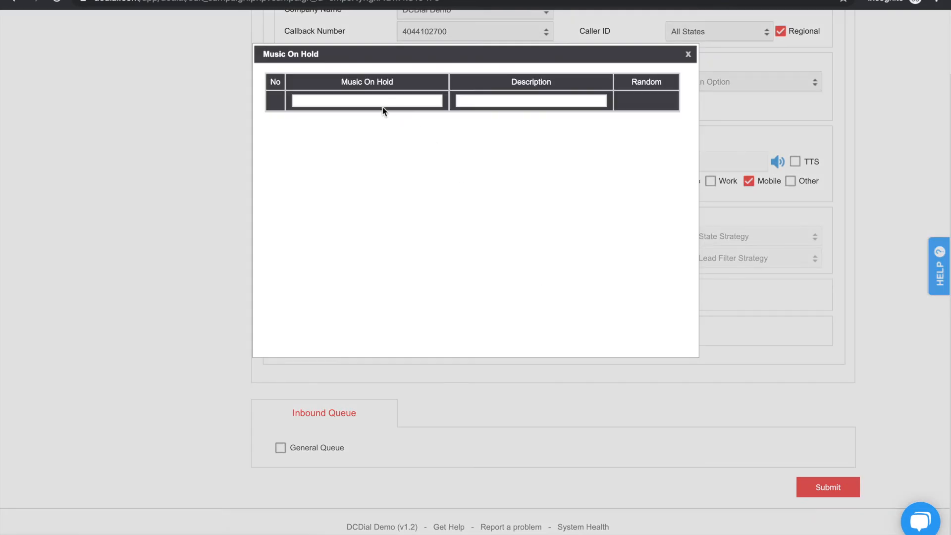
pyautogui.click(371, 122)
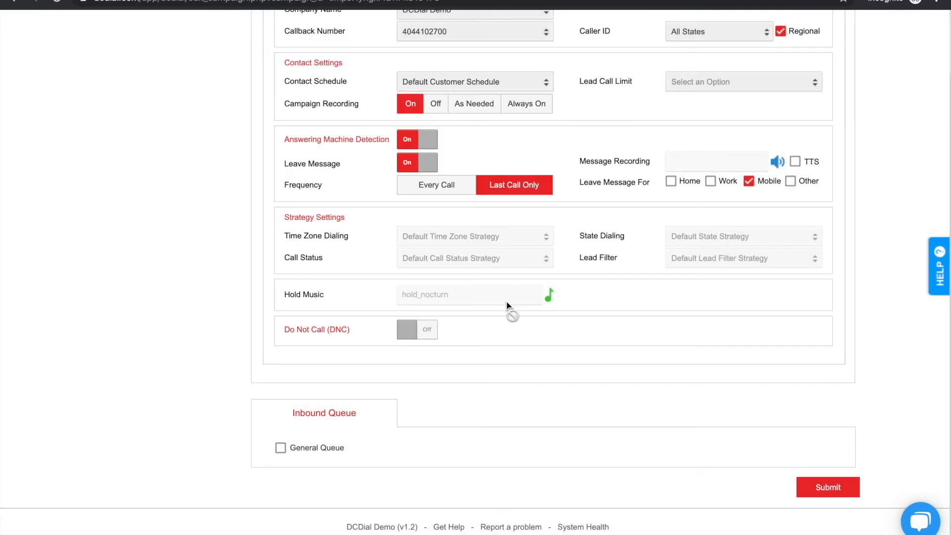
# - Turn on Do Not Call (DNC) for the campaign and set its DNC option to Campaign List
pyautogui.click(411, 333)
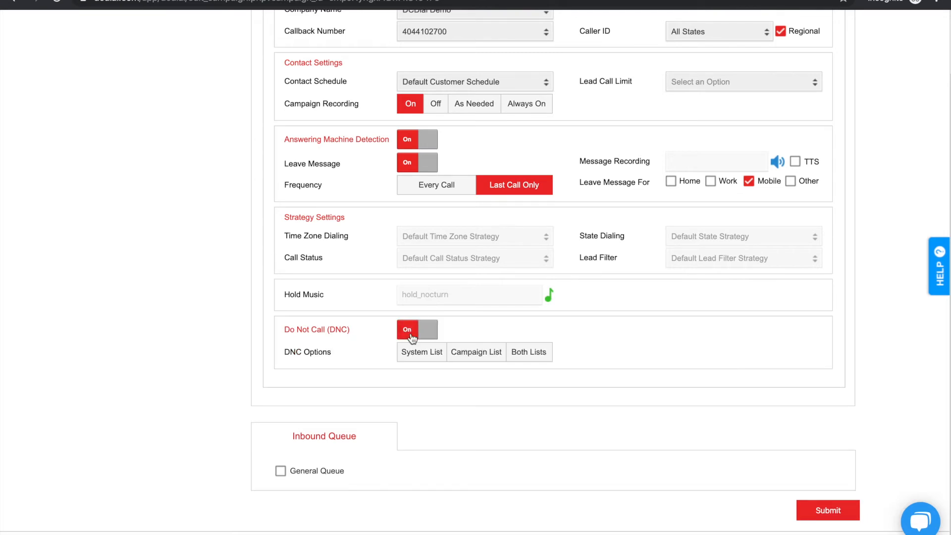
pyautogui.click(478, 353)
pyautogui.click(422, 353)
pyautogui.click(477, 354)
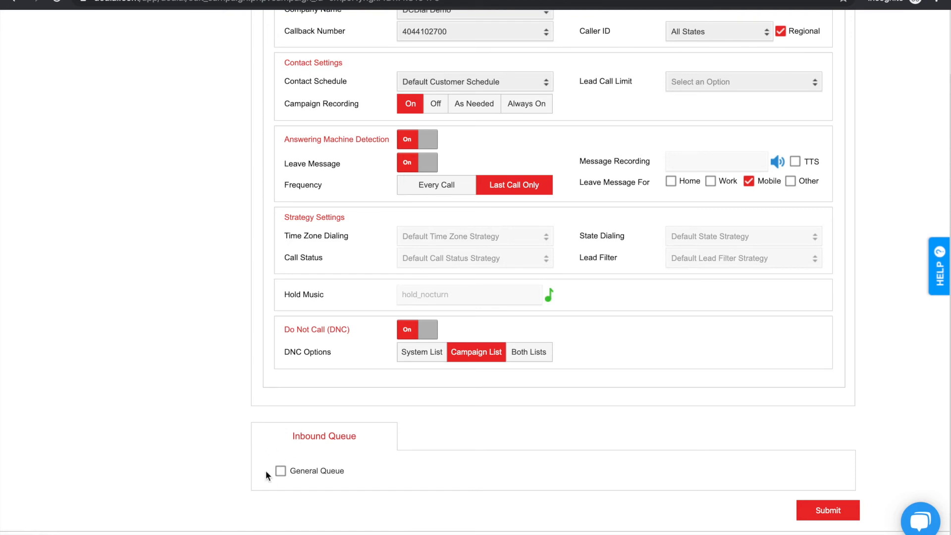
# - Add the General Queue as the campaign's inbound queue and submit the campaign settings
pyautogui.click(281, 471)
pyautogui.scroll(5, 281, 455)
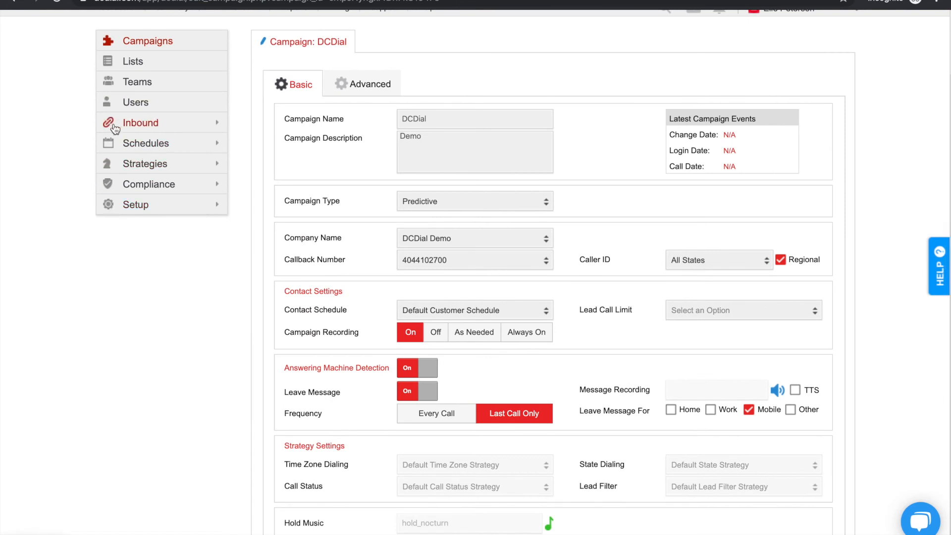
pyautogui.scroll(-4, 13, 448)
pyautogui.scroll(-1, 13, 447)
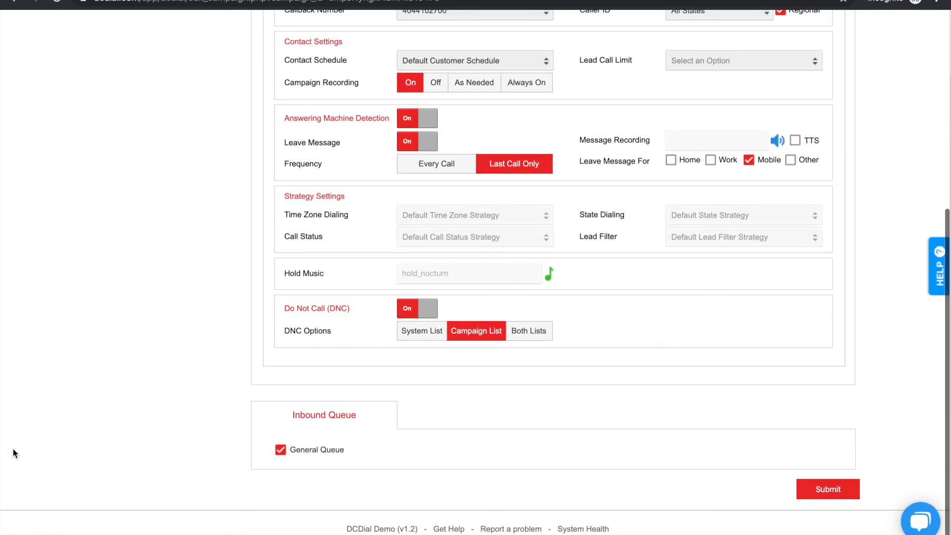
pyautogui.scroll(6, 13, 448)
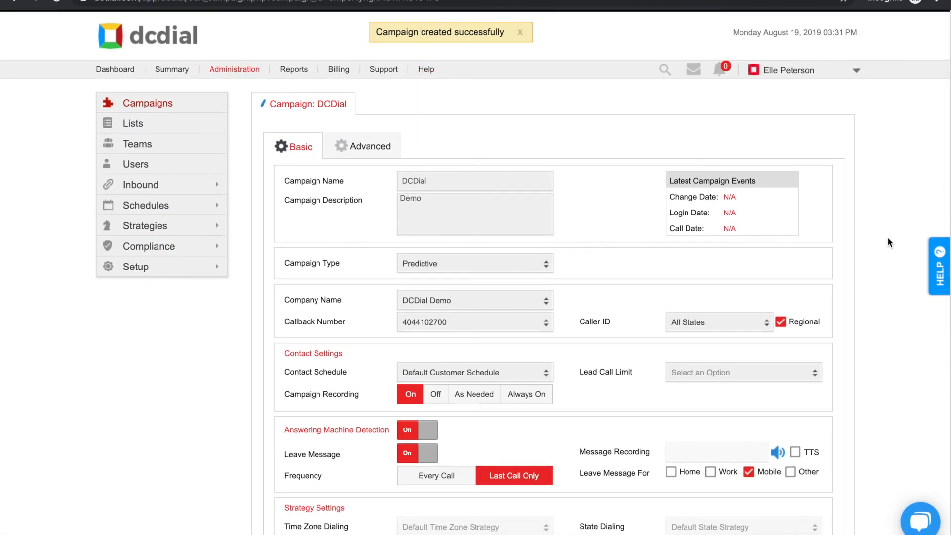
pyautogui.scroll(-6, 887, 237)
pyautogui.click(813, 488)
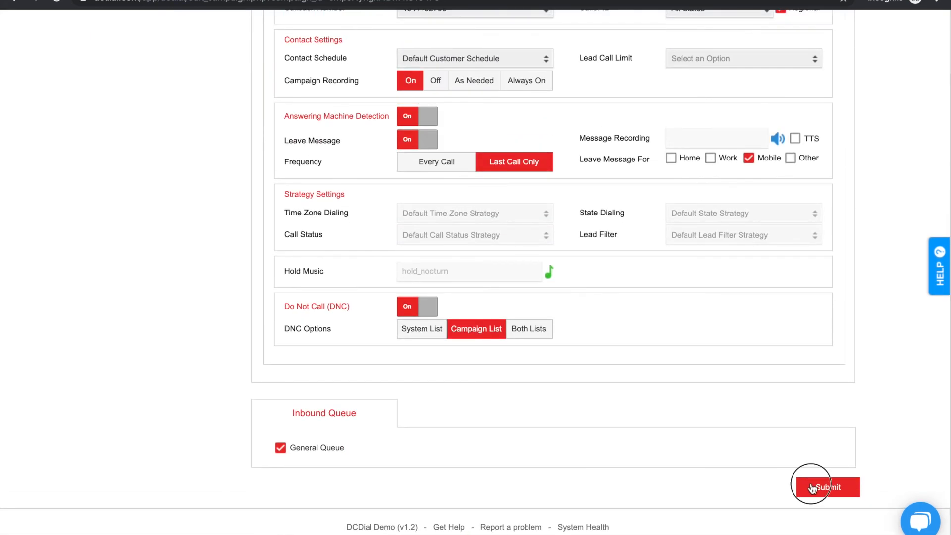